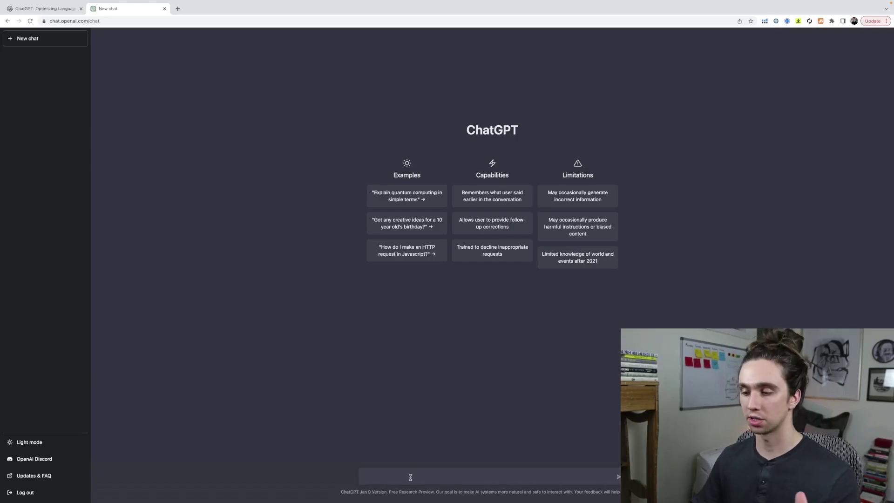
Step: Zoom the page and ask for potential home decor products to sell on Amazon, getting 20 ideas
key("ctrl+plus")
key("ctrl+plus")
key("ctrl+plus")
key("ctrl+plus")
key("ctrl+plus")
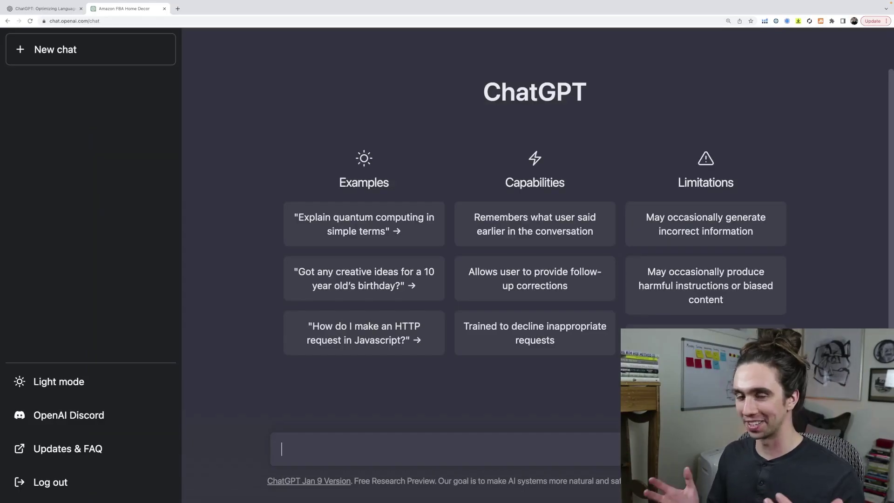
type("create a list of potential products")
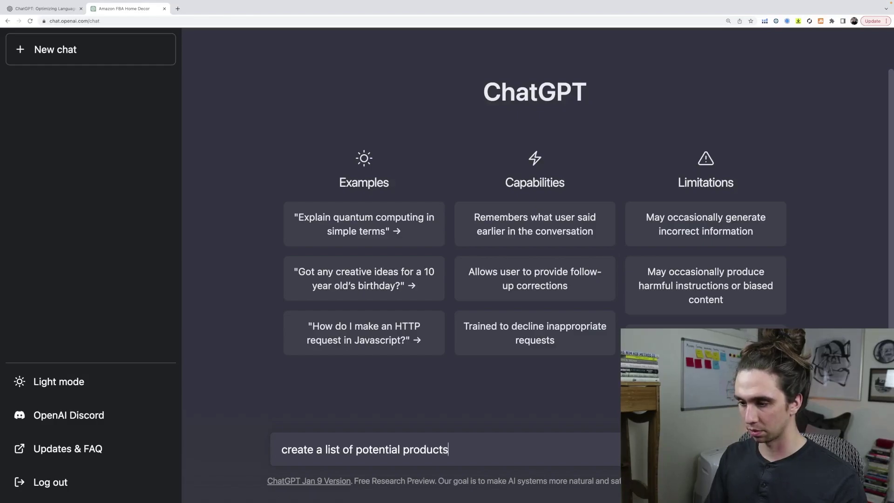
type(" to sell in the ")
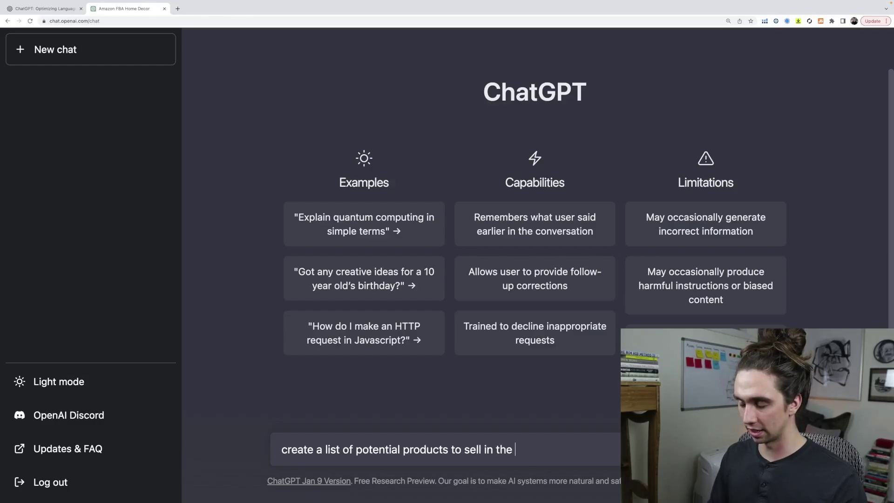
type("home decor niche on amazon")
key("Return")
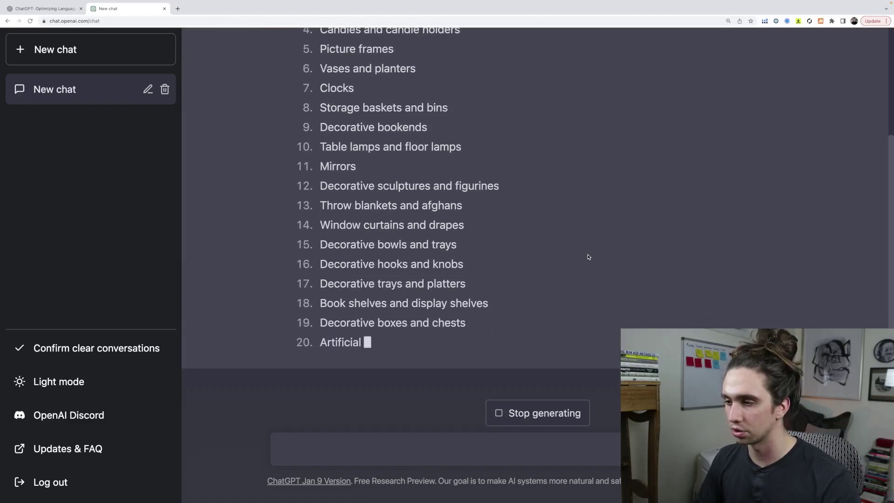
type("find")
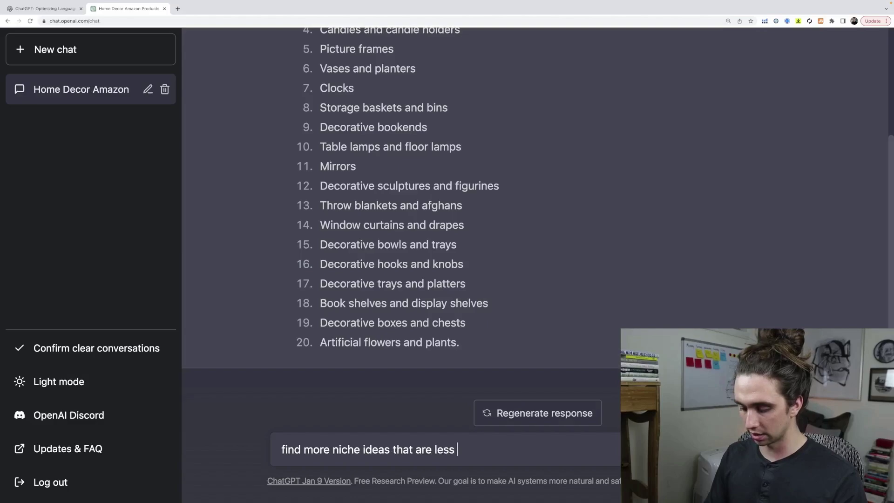
Step: Ask for more niche home decor ideas that are less competitive and review the reply
type("more niche ideas that are less competitive")
key("Return")
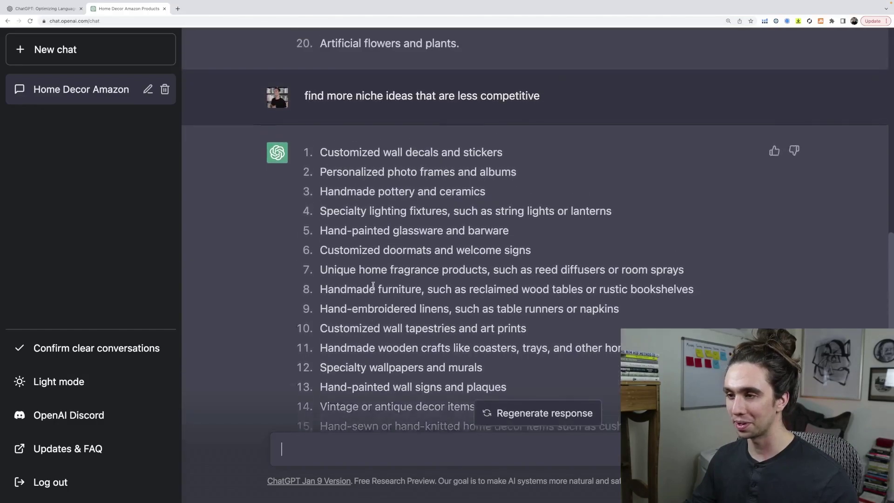
scroll(371, 280, "up", 5)
scroll(371, 250, "up", 2)
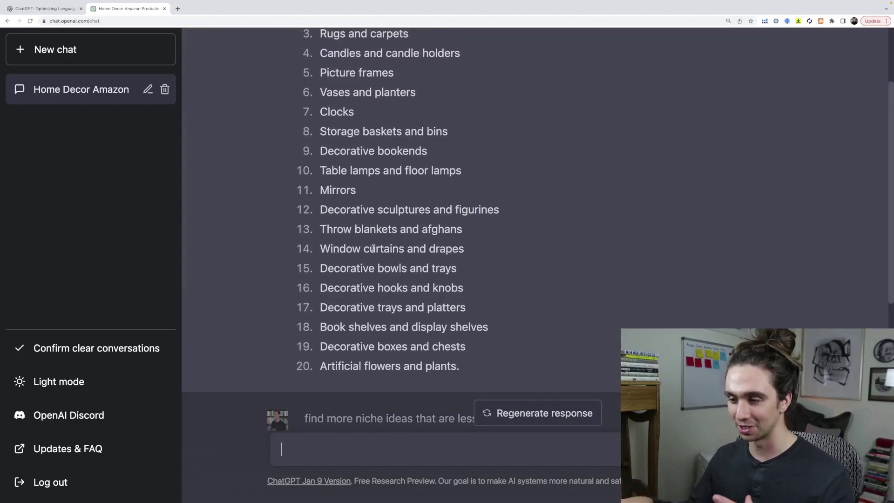
scroll(375, 251, "down", 4)
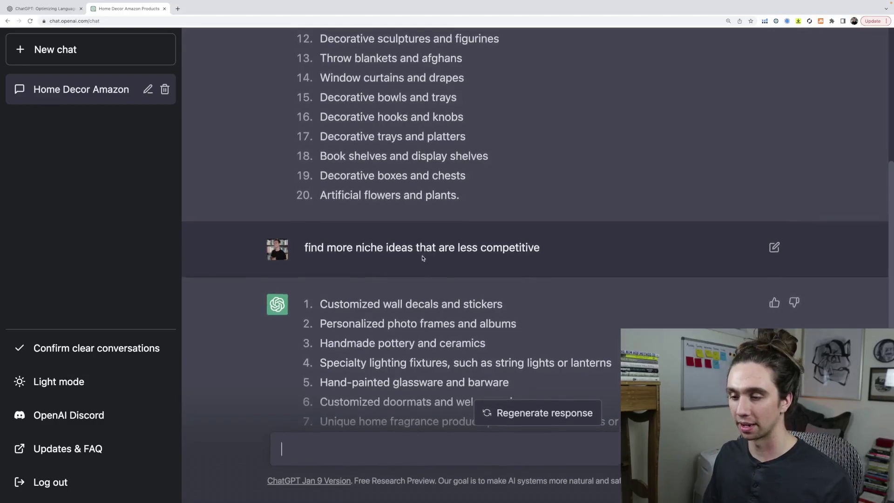
Step: Request 10 more ideas and stop the reply once the mostly handmade items appear
type("add 10 more ideas")
key("Return")
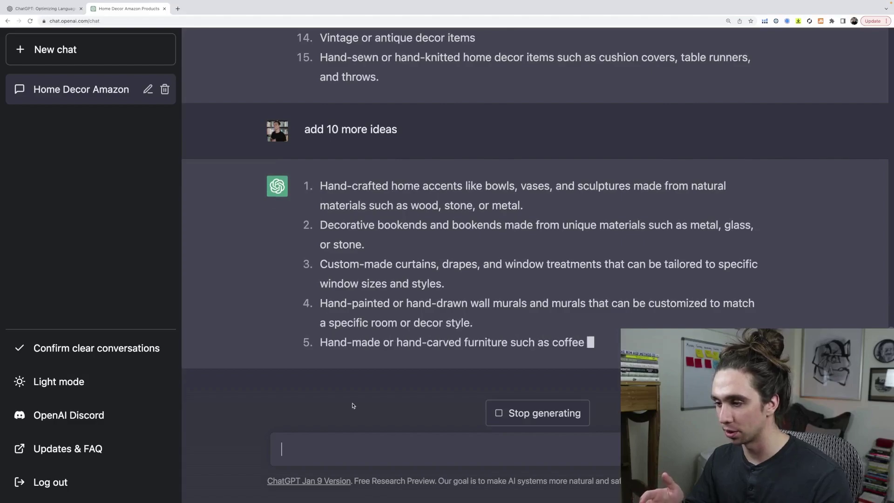
left_click(320, 452)
left_click(501, 414)
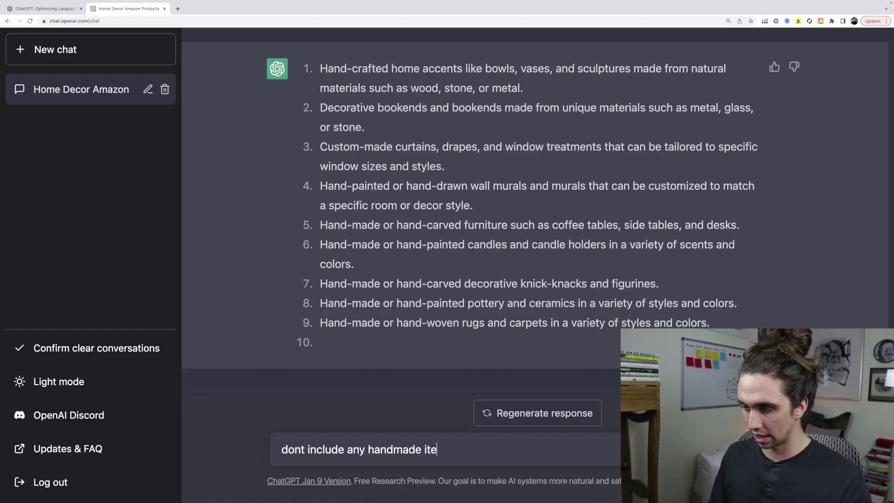
Step: Get ten home decor ideas that exclude handmade items, then open a new browser tab
type(",")
key("Return")
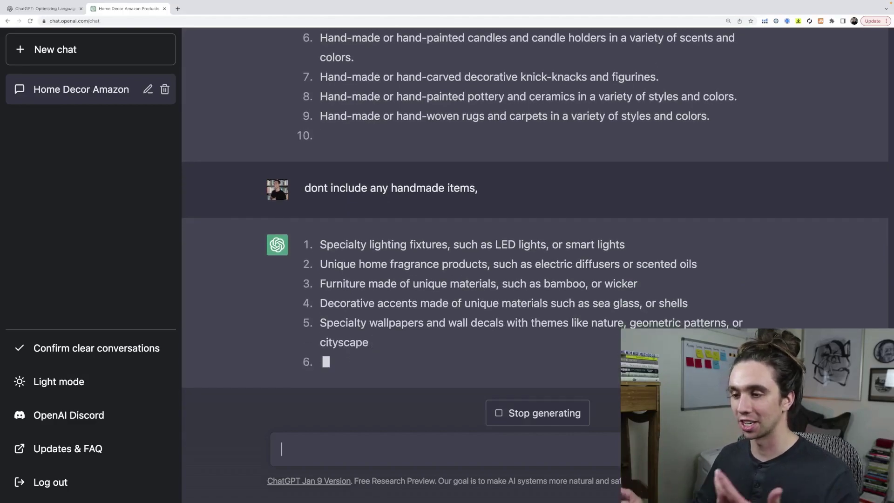
scroll(450, 307, "up", 6)
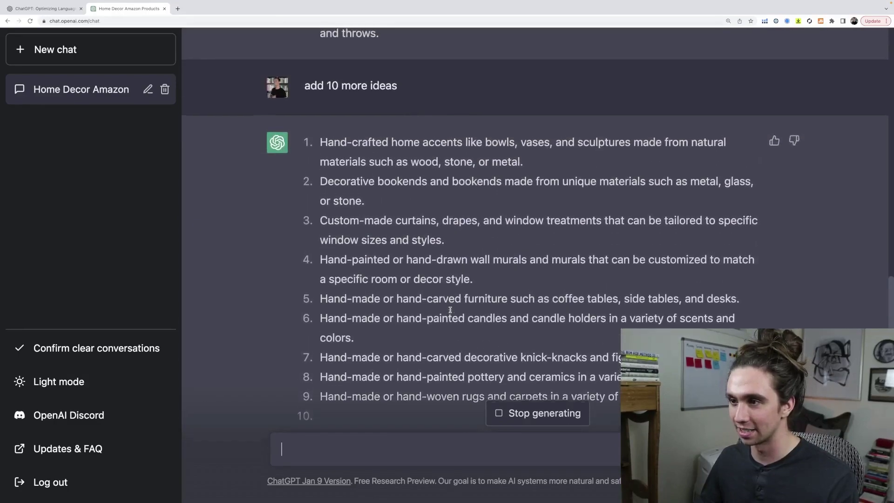
scroll(449, 308, "down", 8)
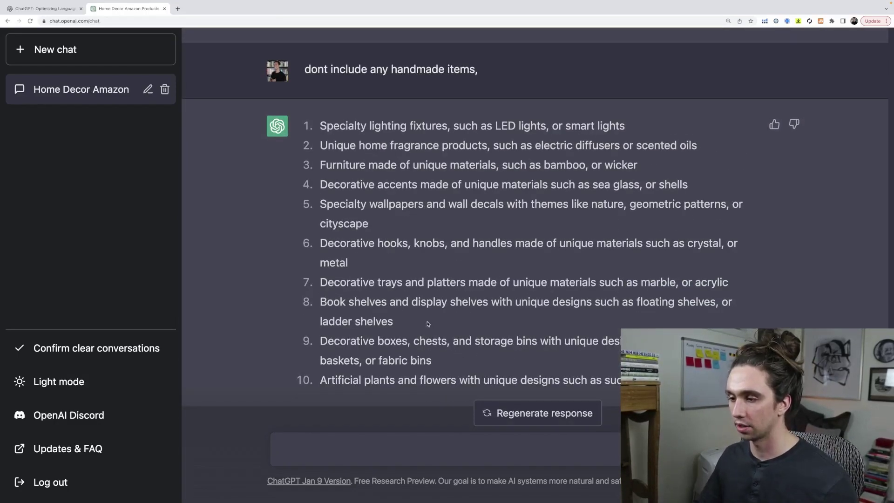
mouse_move(187, 2)
left_click(177, 29)
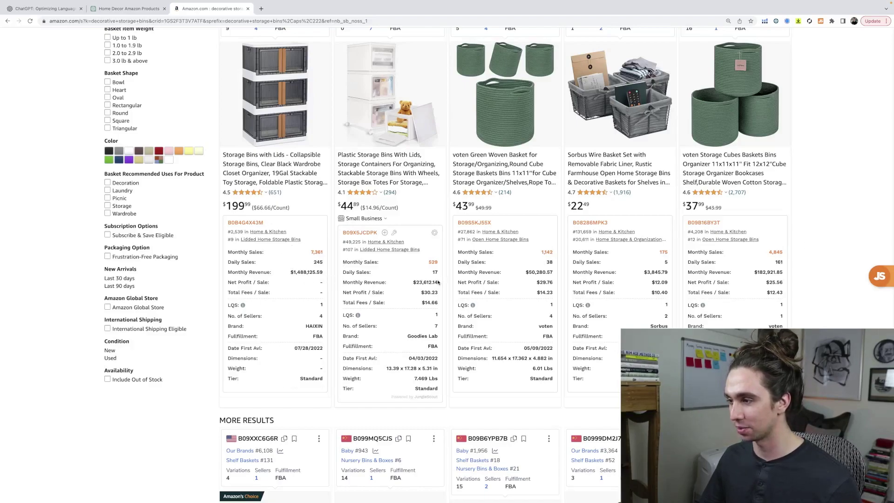
Step: Scan Amazon's decorative storage bin results with monthly sales and revenue, then return to the Home Decor chat
scroll(804, 279, "down", 10)
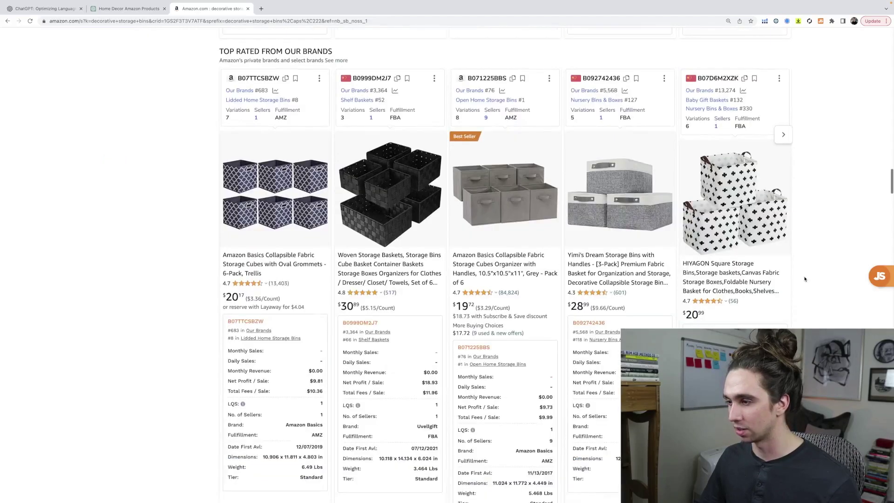
scroll(804, 279, "down", 5)
scroll(559, 232, "up", 3)
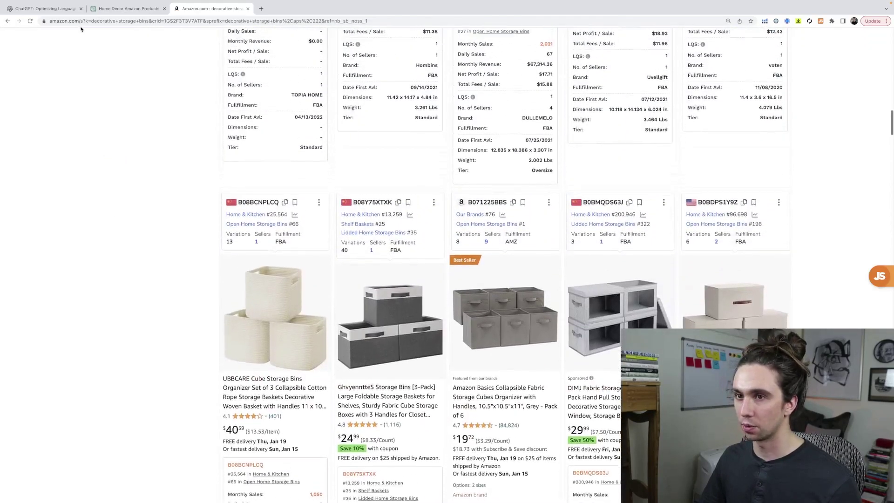
left_click(117, 8)
Step: Ask ChatGPT for ways to differentiate item number 9, the decorative storage bins
left_click(348, 443)
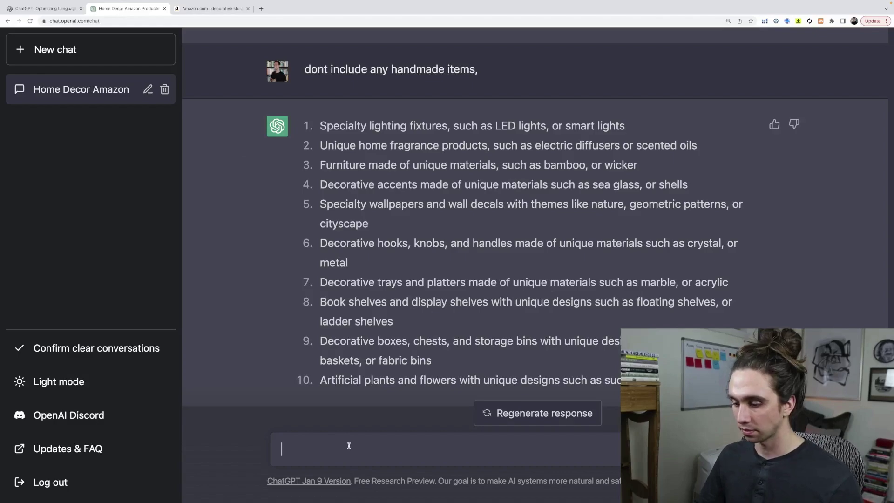
type("cn")
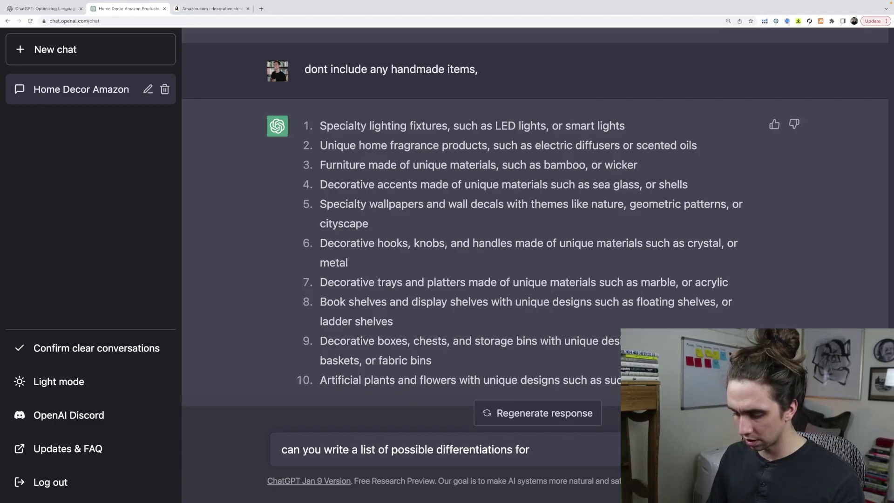
type("ber 9")
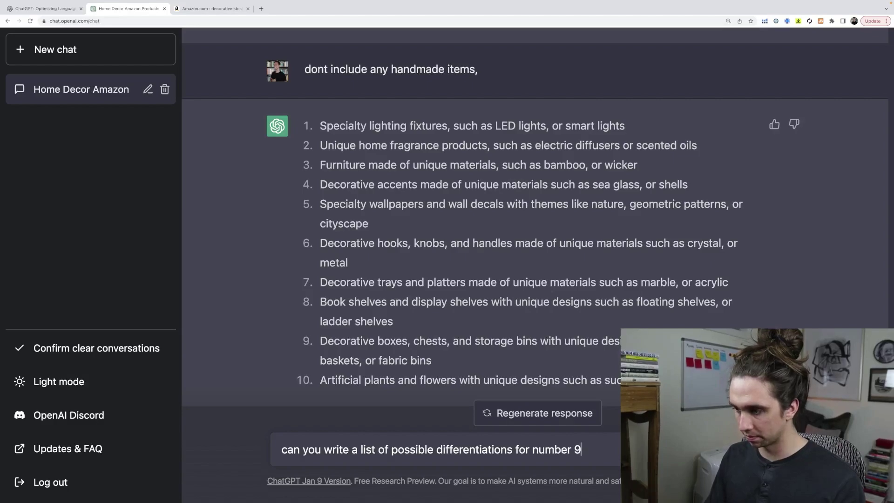
key("Return")
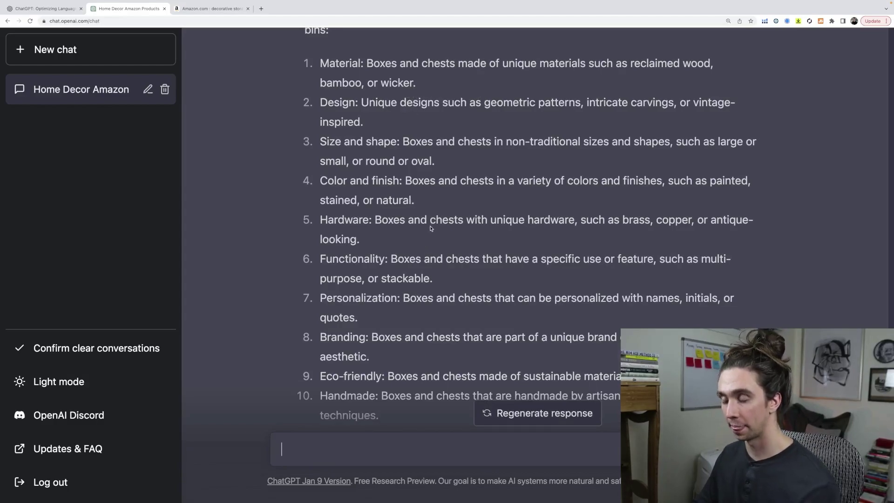
left_click(223, 9)
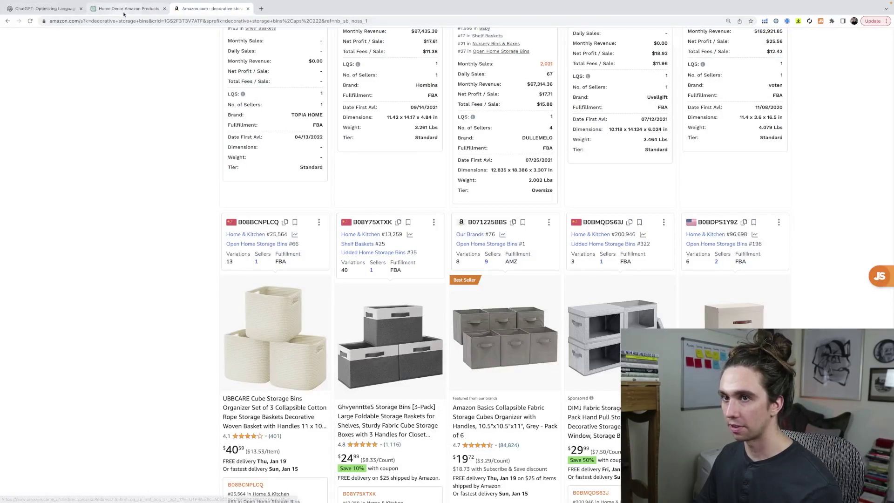
left_click(140, 9)
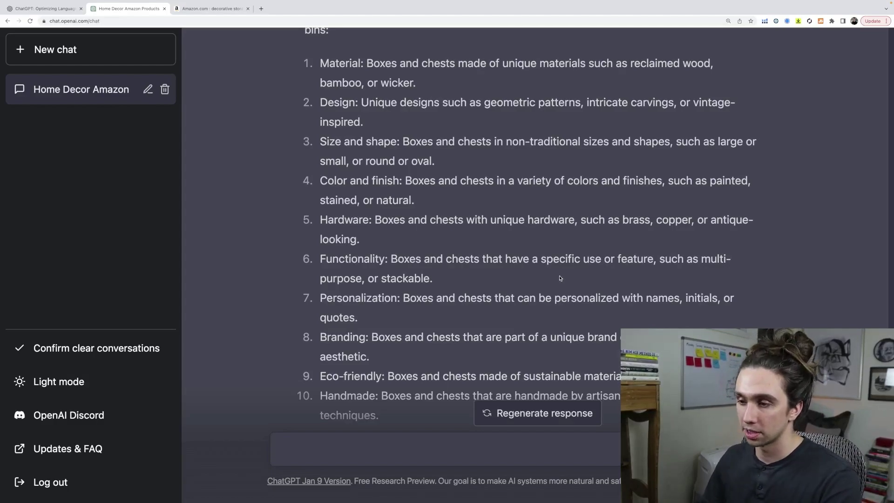
scroll(558, 277, "down", 1)
scroll(559, 278, "down", 1)
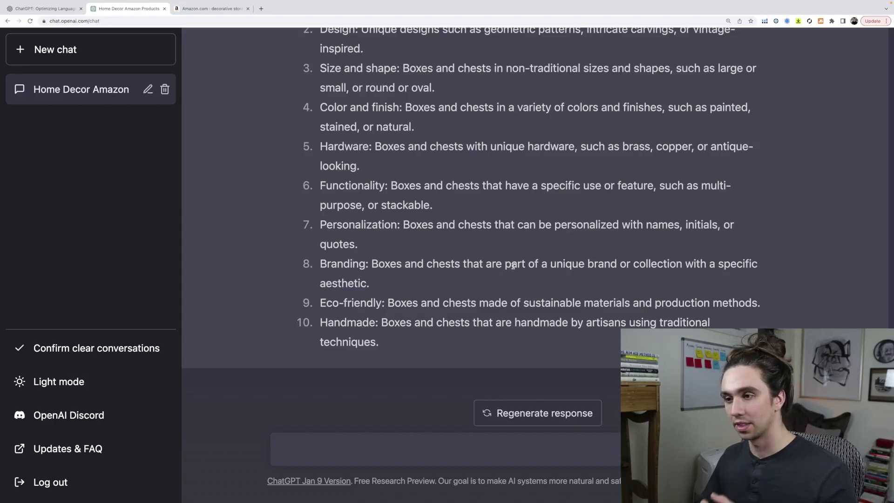
scroll(514, 266, "up", 5)
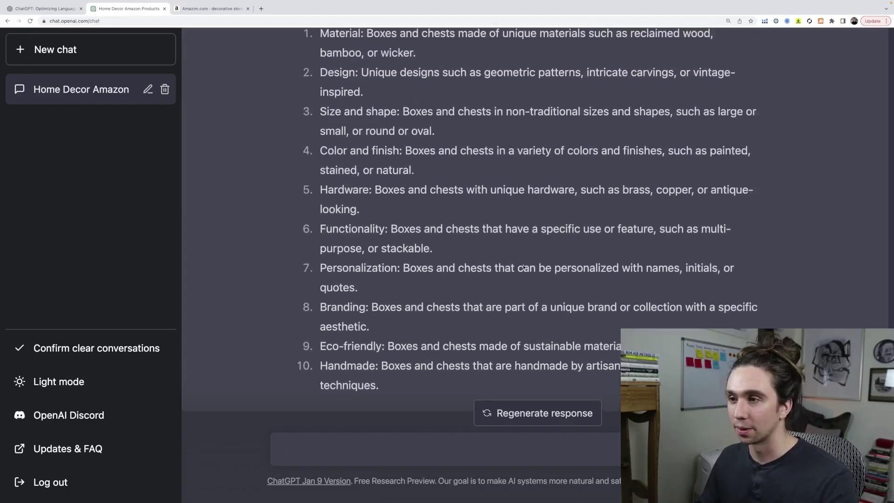
scroll(523, 266, "down", 5)
scroll(457, 313, "up", 3)
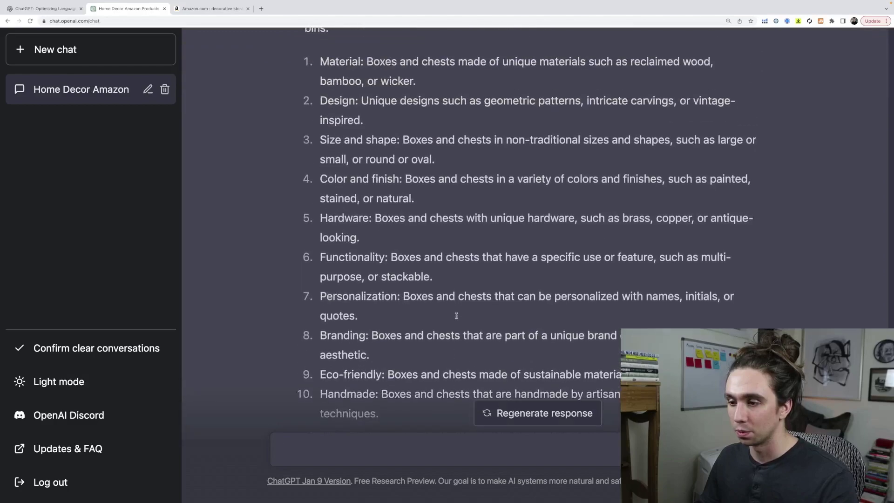
scroll(457, 315, "down", 3)
scroll(455, 319, "up", 1)
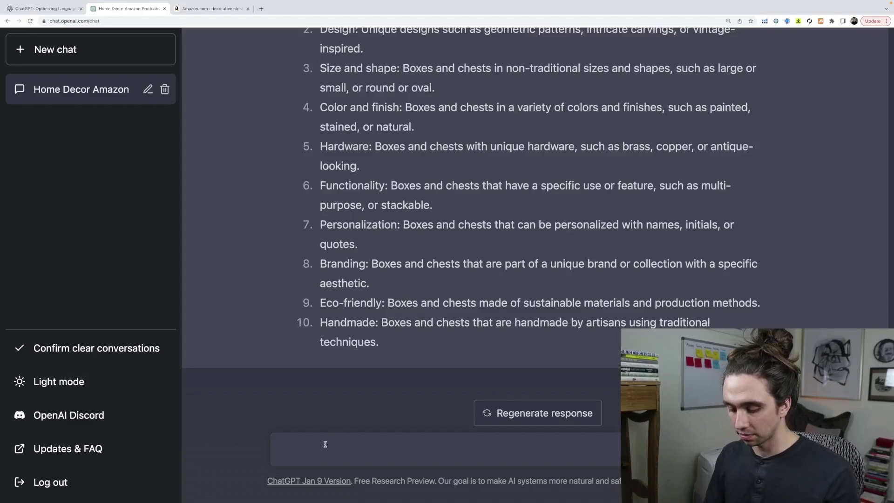
Step: Ask how to sell more than competitors in this niche and read the first strategies
type("how could ")
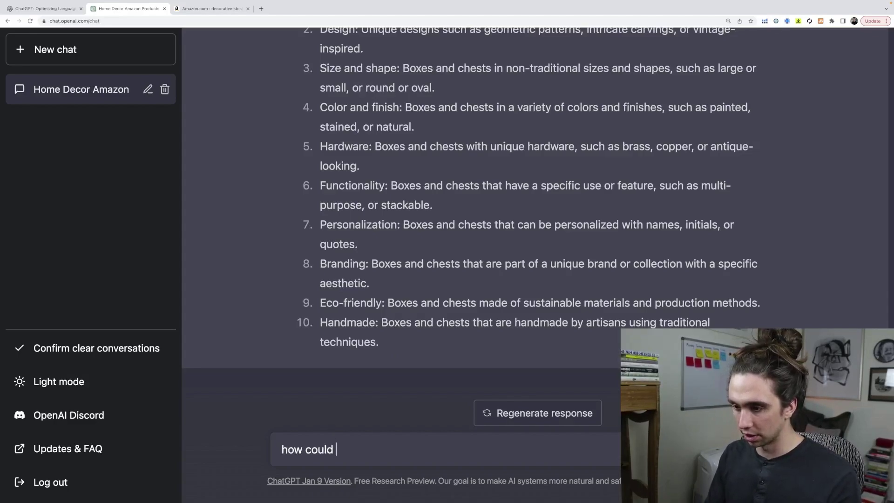
type("I sell more than my")
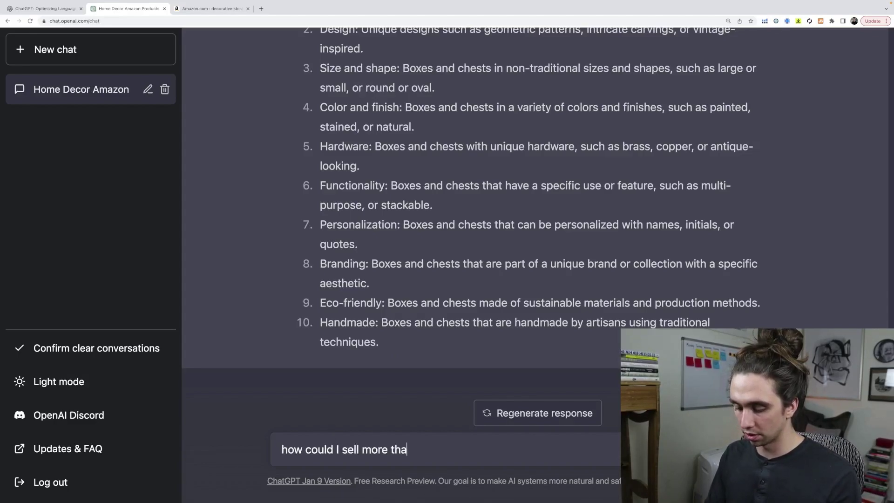
type(" compeiti")
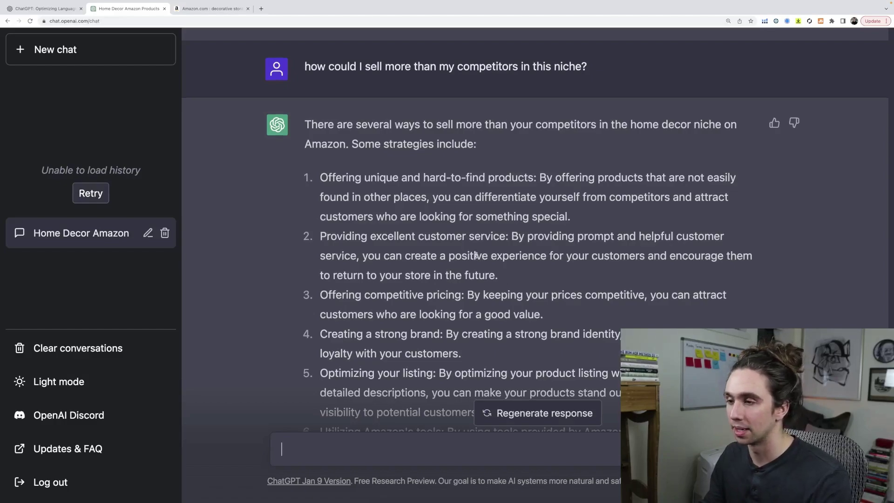
scroll(487, 207, "down", 1)
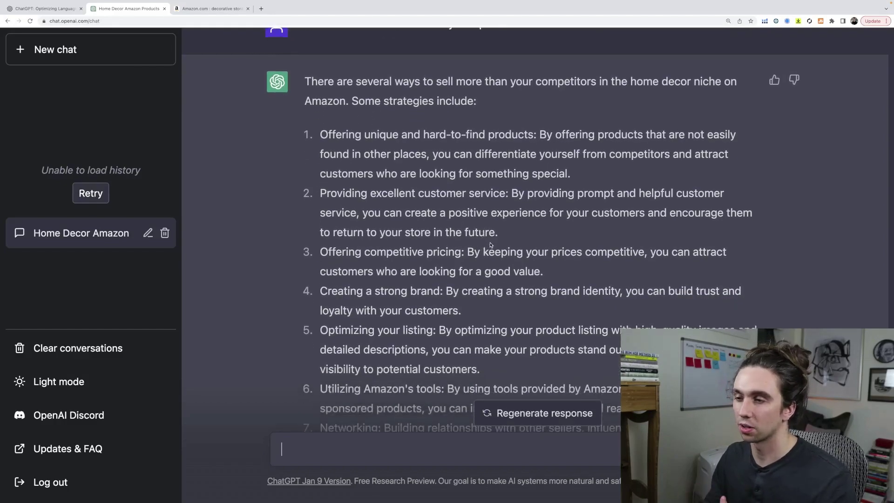
scroll(494, 240, "down", 1)
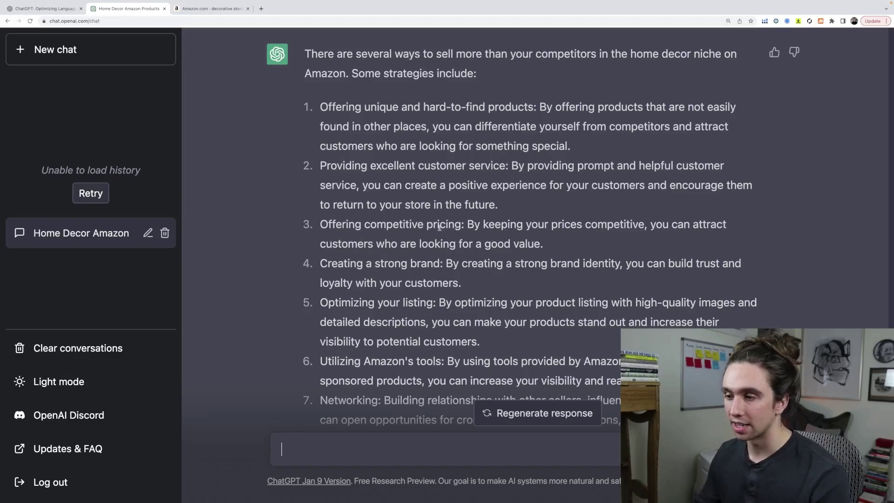
scroll(447, 209, "down", 2)
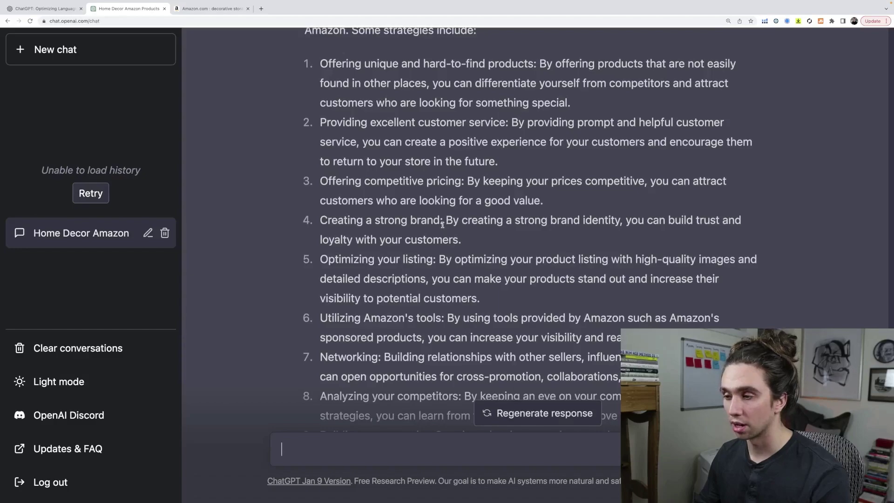
scroll(442, 225, "down", 2)
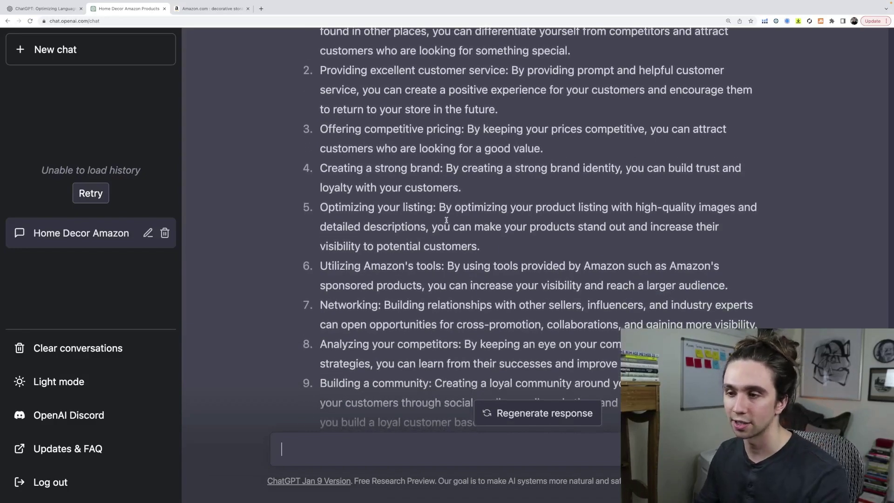
scroll(457, 202, "down", 1)
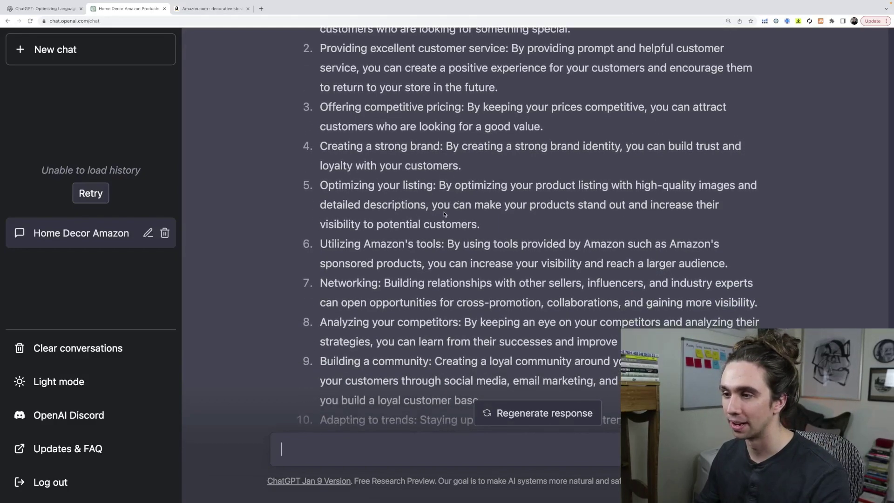
Step: Mark the point on optimizing the product listing, then review the rest of the ten strategies
left_click_drag(478, 226, 320, 185)
left_click(512, 226)
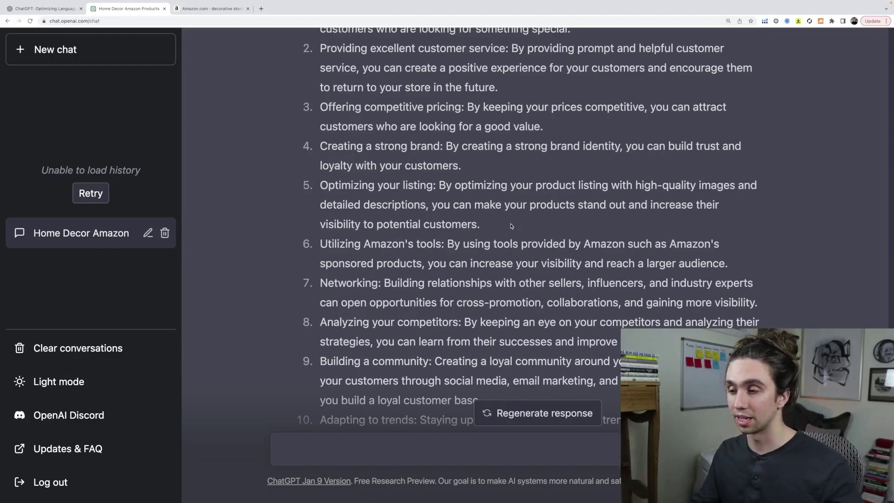
scroll(509, 209, "down", 2)
scroll(507, 209, "down", 1)
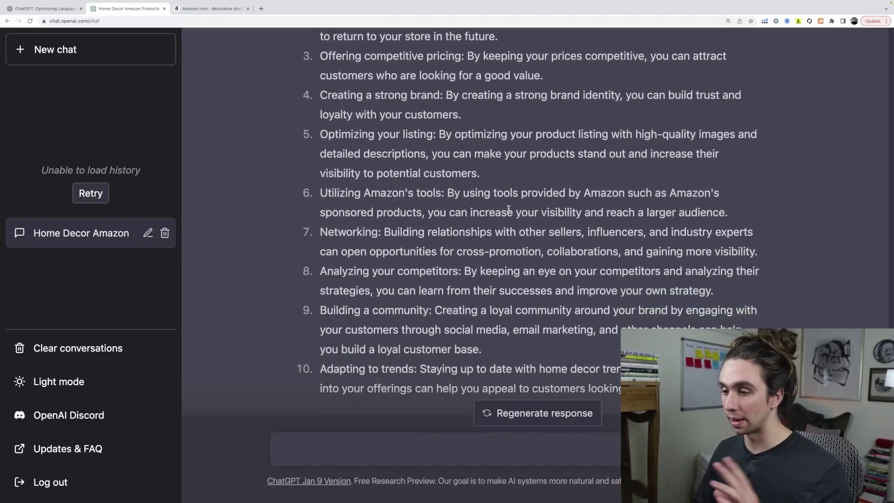
scroll(508, 209, "down", 1)
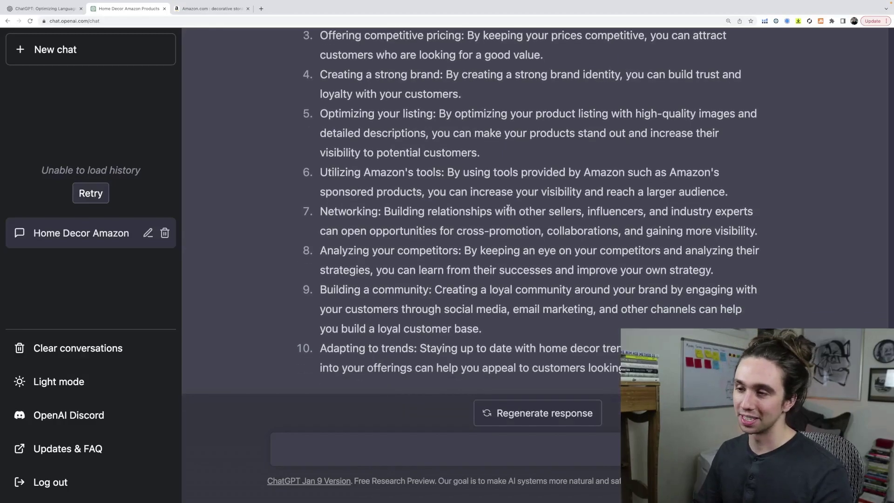
scroll(508, 208, "up", 9)
scroll(508, 208, "up", 6)
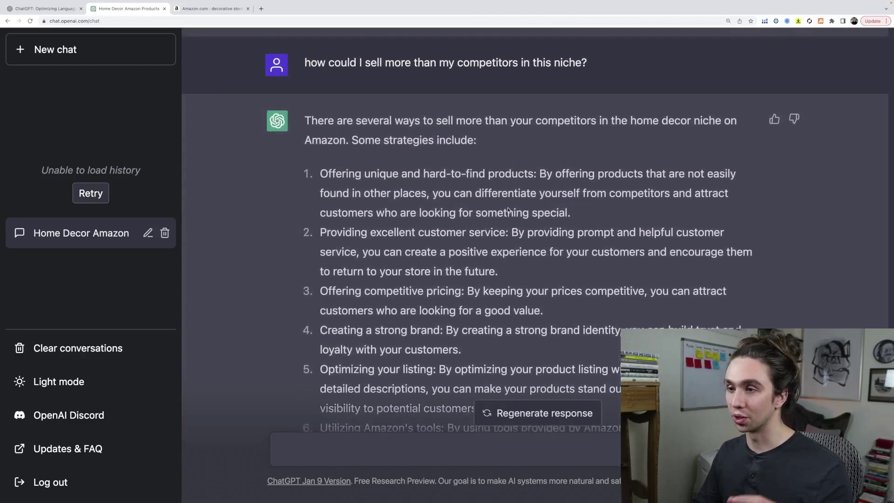
scroll(508, 207, "up", 2)
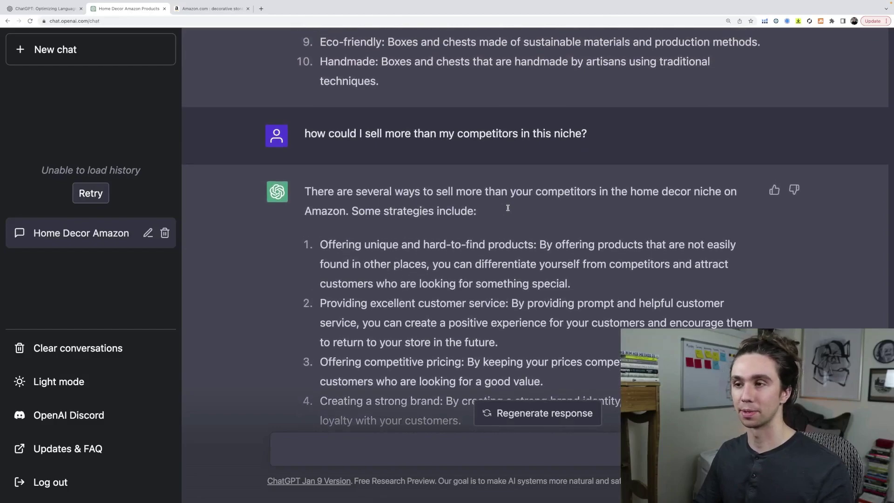